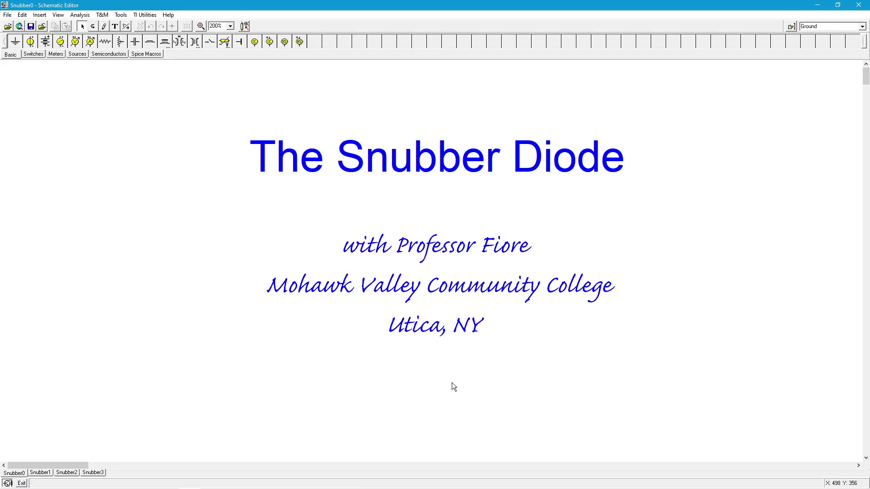
# Step: Page right on Snubber0 to the four-point 'What is a snubber diode?' explanation
pyautogui.click(401, 465)
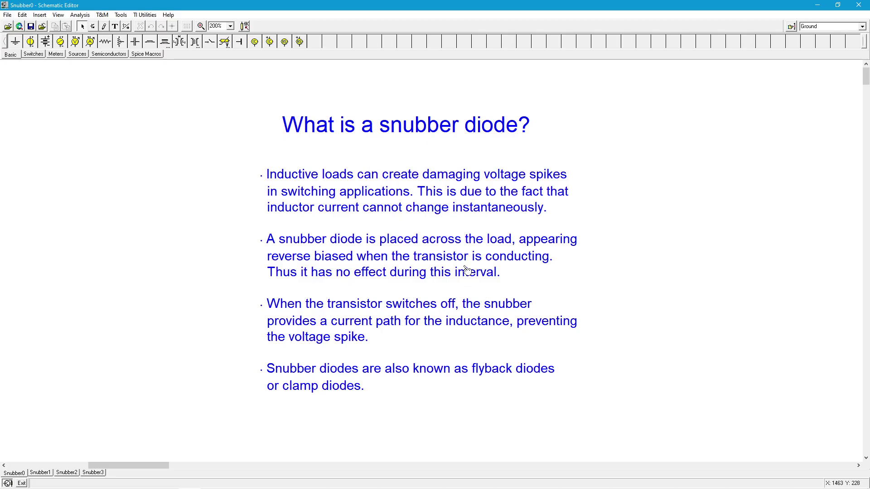
# Step: Switch to the Snubber1 sheet's resistive-load circuit with Vcc 10, Rm 100, R1 1k and 2N2222A
pyautogui.click(48, 473)
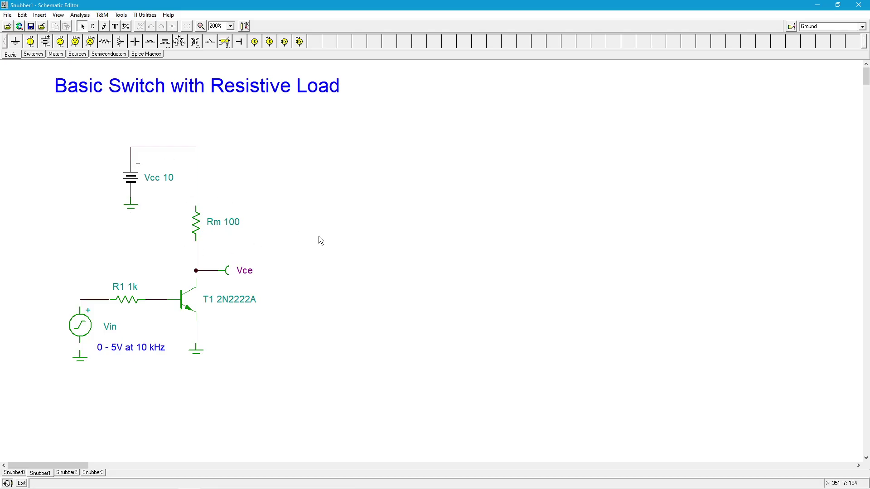
# Step: Run a 1m to 1.2m s transient analysis and enlarge its result graph beside the schematic
pyautogui.click(82, 16)
pyautogui.click(117, 91)
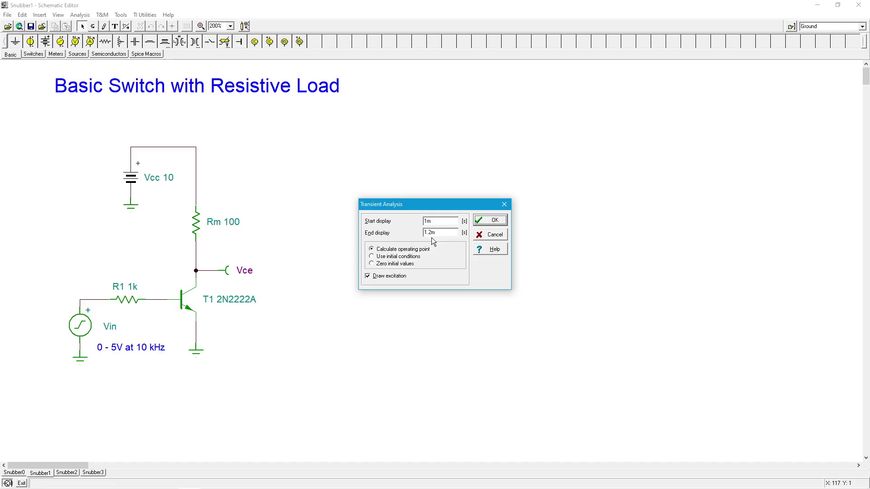
pyautogui.click(491, 221)
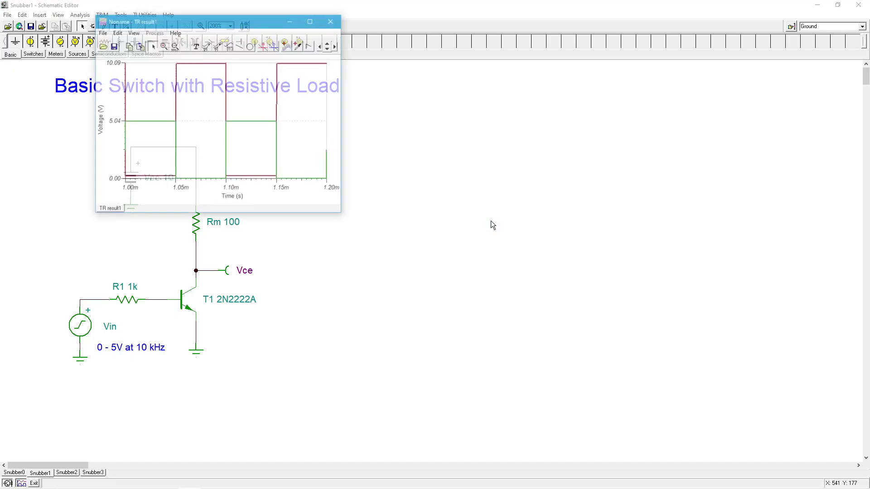
pyautogui.moveTo(206, 26); pyautogui.dragTo(400, 77)
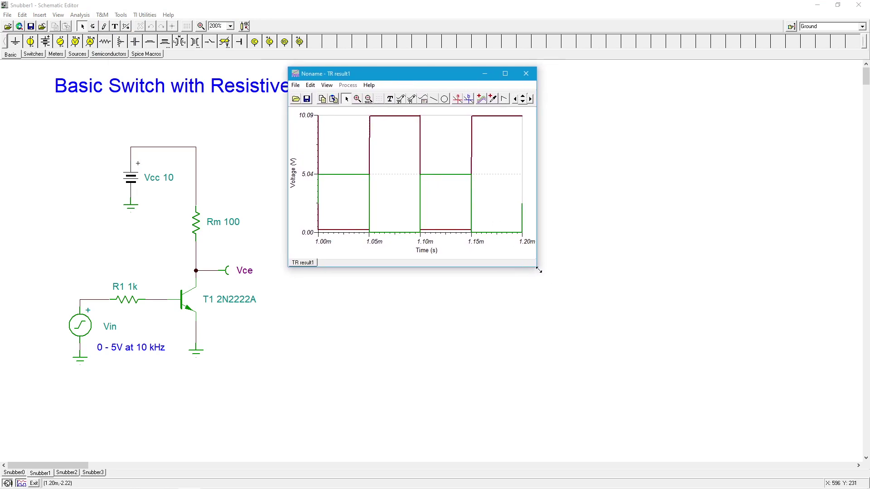
pyautogui.moveTo(537, 267); pyautogui.dragTo(837, 444)
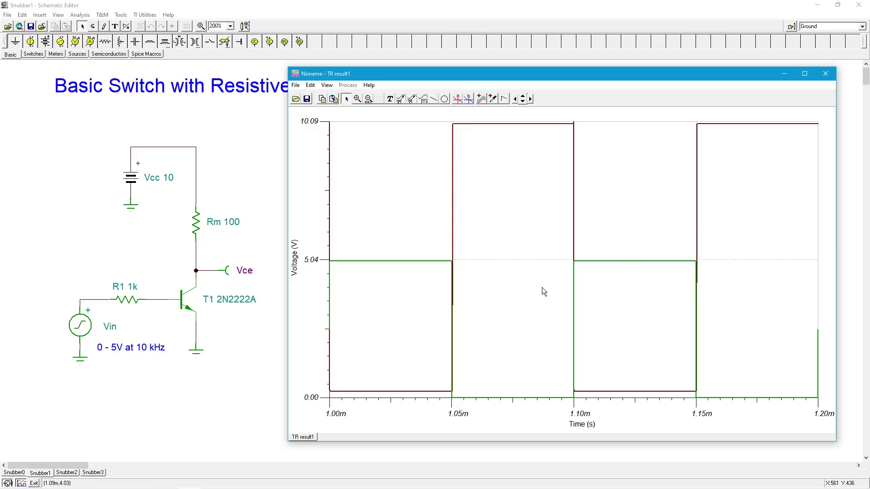
# Step: Split Vce and Vin into stacked plots and add a Vce/Vin legend to the upper plot
pyautogui.click(326, 85)
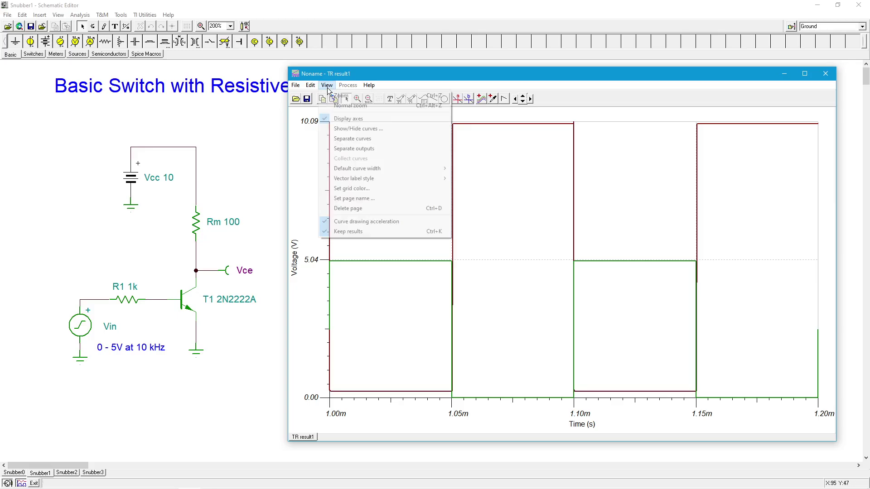
pyautogui.click(348, 138)
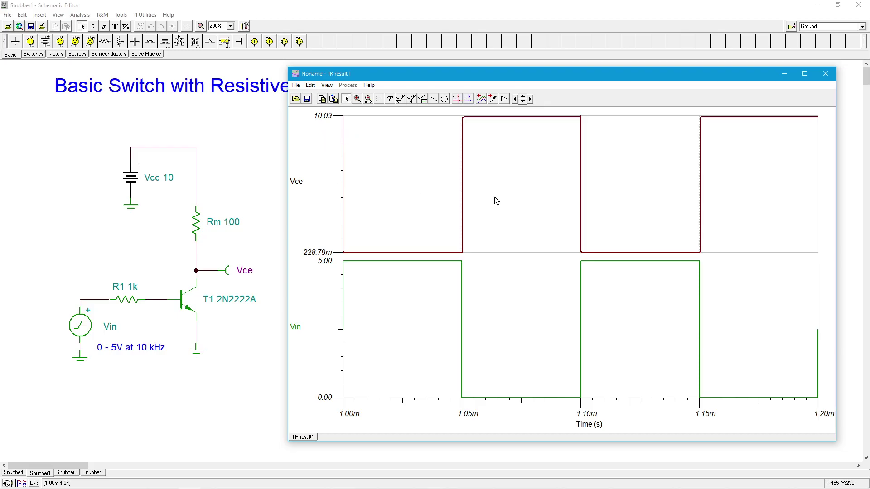
pyautogui.click(424, 99)
pyautogui.click(395, 133)
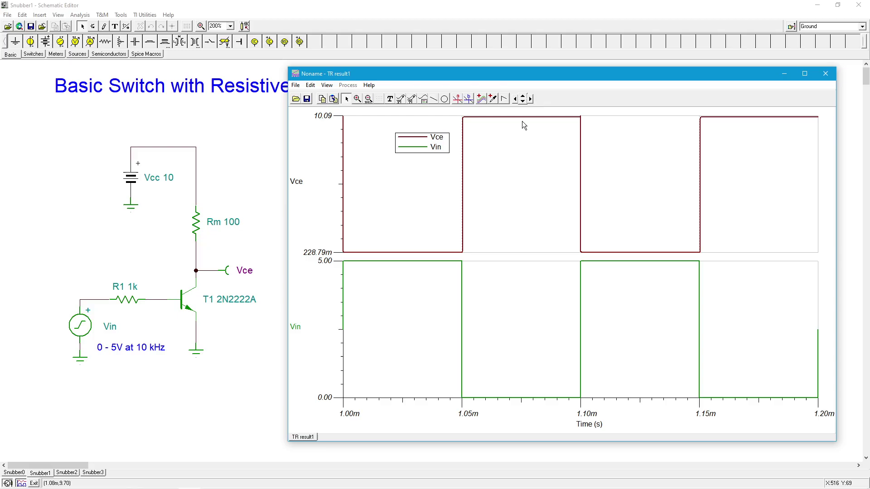
# Step: Place cursor a on Vce, move its readout aside, and read 10 V at 1.0662m s
pyautogui.click(457, 99)
pyautogui.click(426, 252)
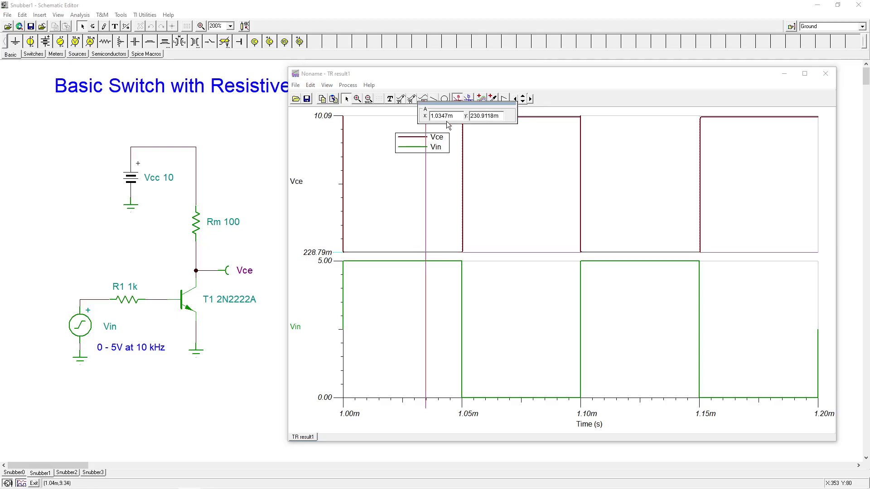
pyautogui.moveTo(448, 106); pyautogui.dragTo(573, 150)
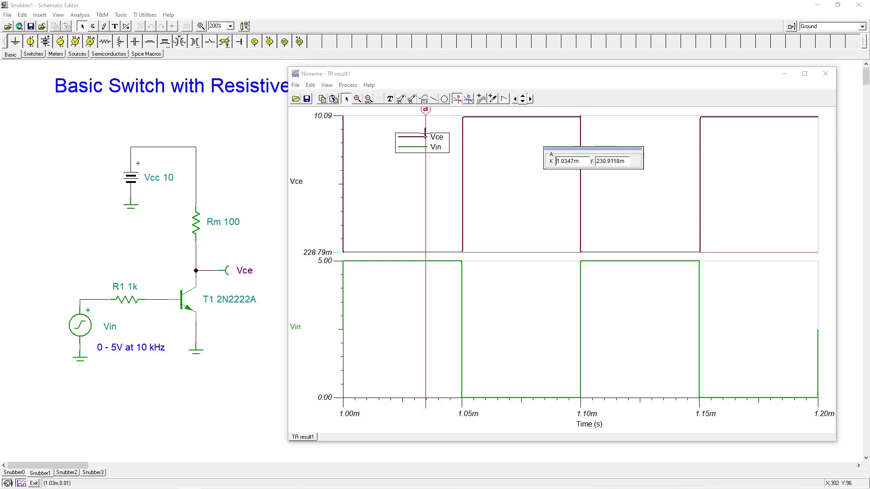
pyautogui.moveTo(429, 120); pyautogui.dragTo(500, 122)
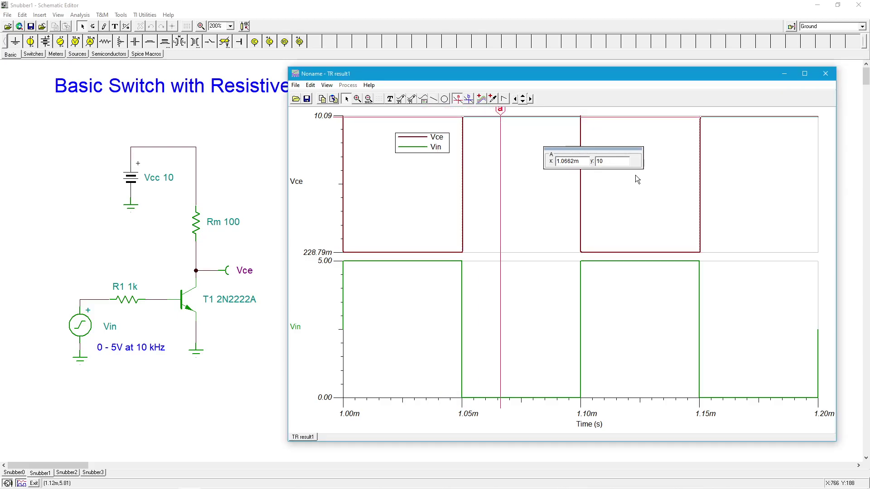
# Step: Remove cursor a and close the TR result1 graph window
pyautogui.click(458, 100)
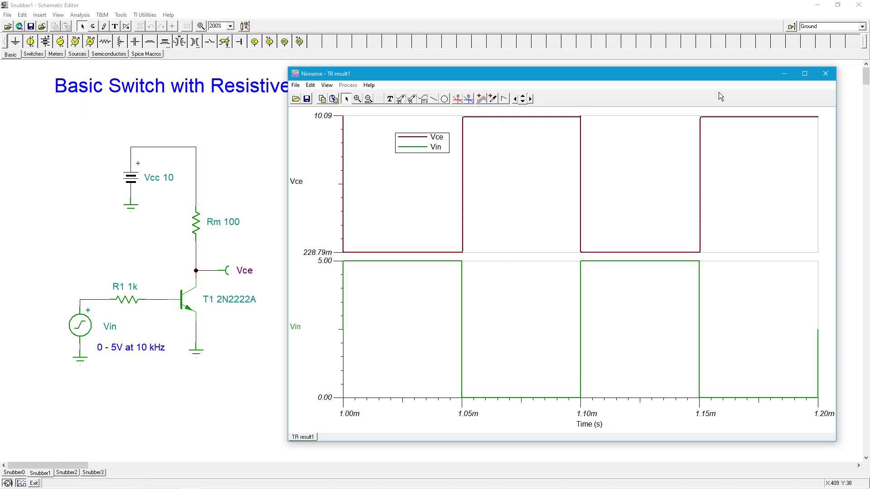
pyautogui.click(822, 74)
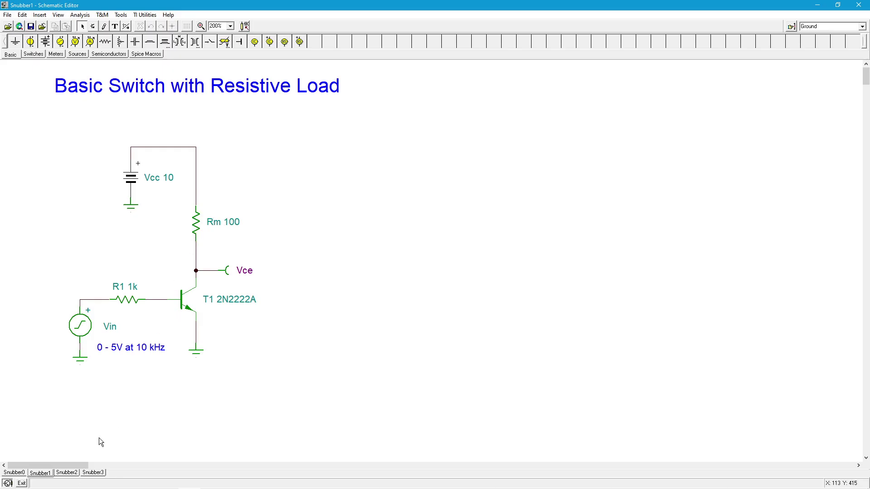
# Step: Switch to the Snubber2 inductive-load circuit with Lm 500u and Rm 100
pyautogui.click(66, 473)
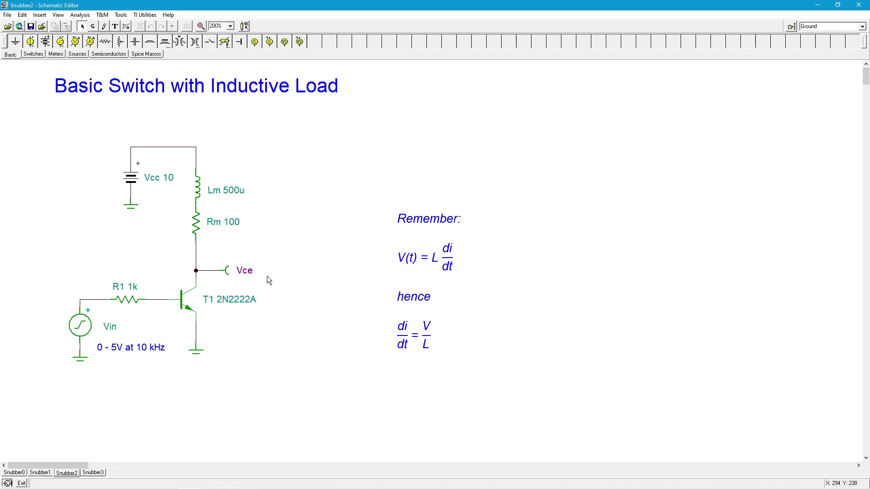
# Step: Run a 1m to 1.2m s transient analysis of the inductive-load switch, showing Vce spikes near 140.20 V
pyautogui.click(84, 16)
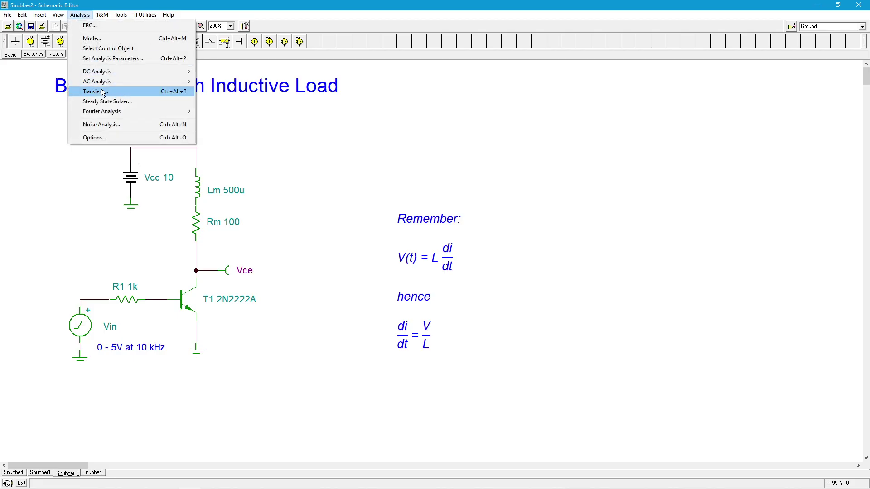
pyautogui.click(102, 92)
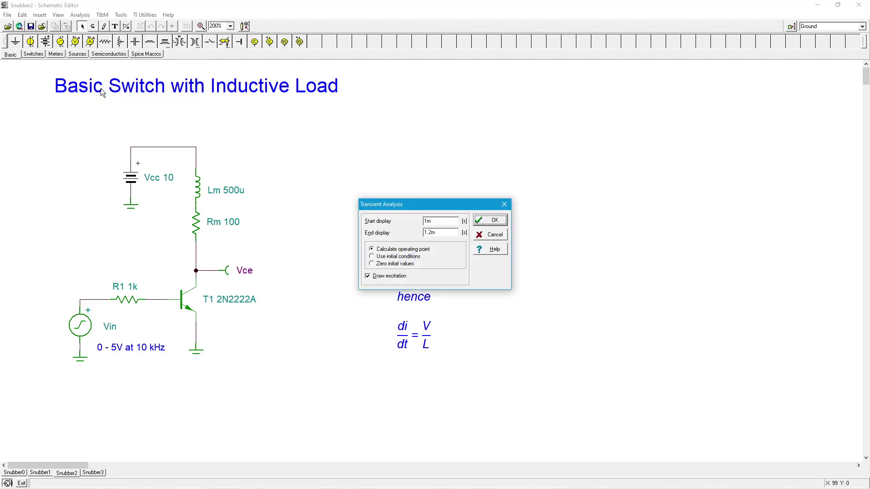
pyautogui.click(494, 222)
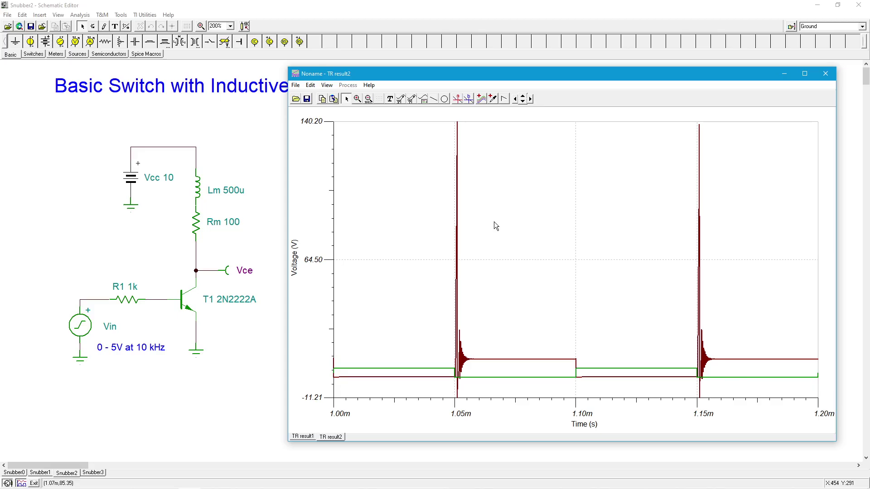
# Step: Apply Separate curves so the inductive-load Vce and Vin traces get their own stacked graphs
pyautogui.click(326, 86)
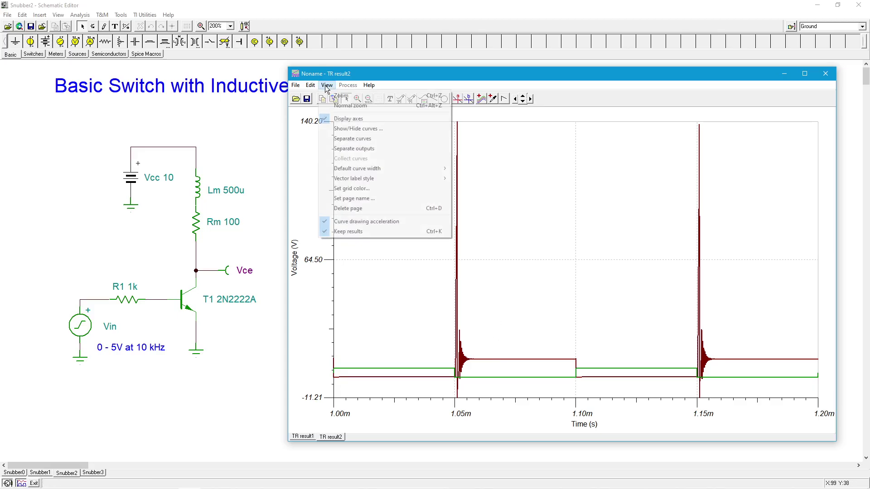
pyautogui.click(362, 139)
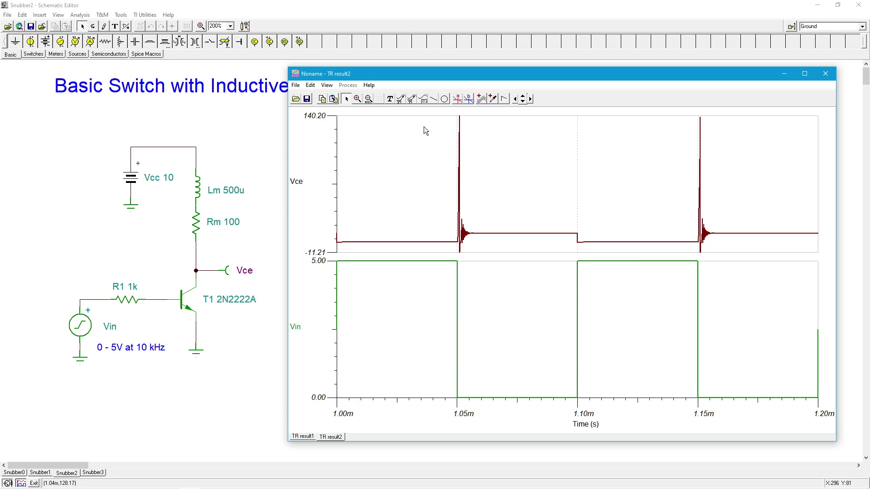
# Step: Sweep cursor a across the Vce turn-off spike, reading 10 V after it, then close TR result2
pyautogui.click(457, 99)
pyautogui.click(412, 244)
pyautogui.moveTo(409, 114); pyautogui.dragTo(393, 129)
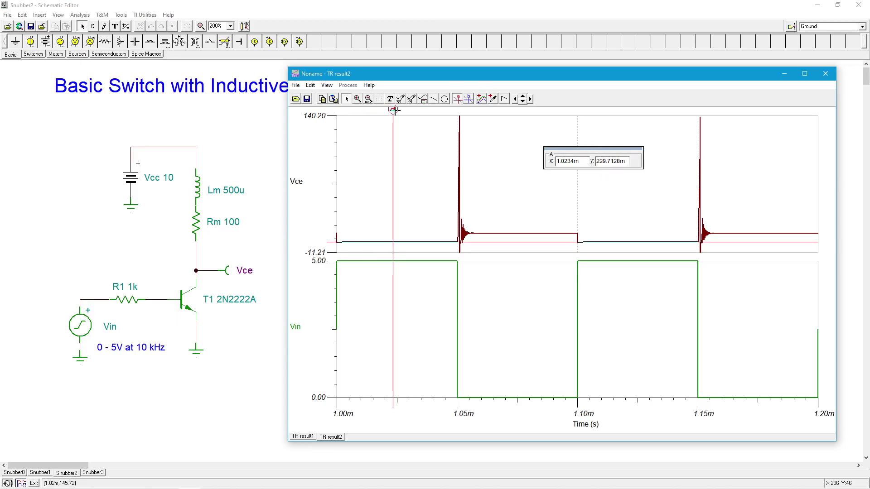
pyautogui.moveTo(392, 110); pyautogui.dragTo(434, 154)
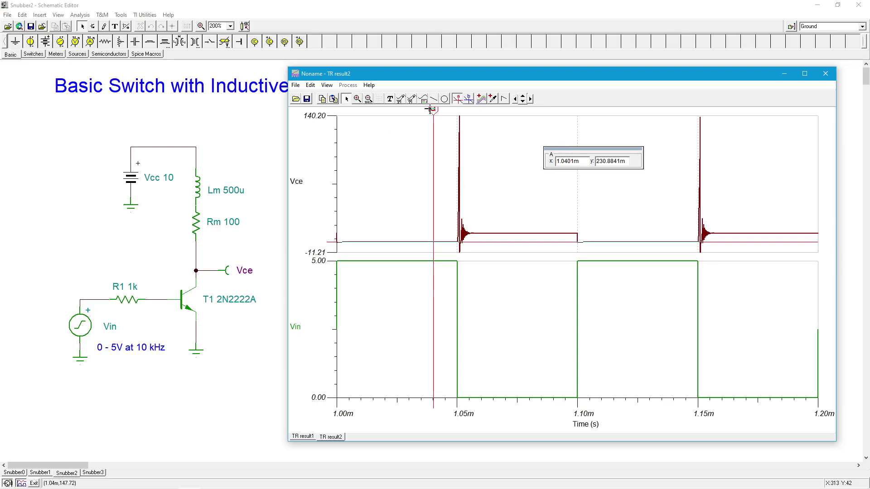
pyautogui.moveTo(431, 109); pyautogui.dragTo(459, 121)
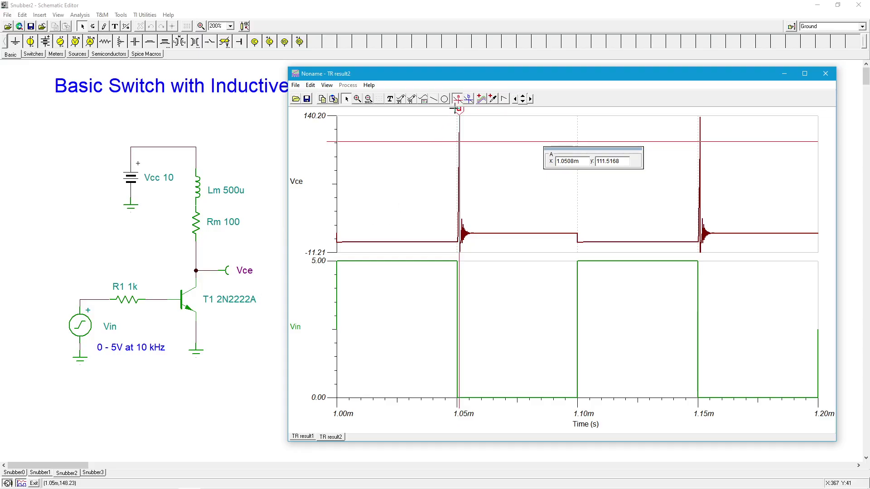
pyautogui.moveTo(455, 108)
pyautogui.mouseDown()
pyautogui.moveTo(470, 136)
pyautogui.moveTo(524, 163)
pyautogui.moveTo(509, 176)
pyautogui.mouseUp()
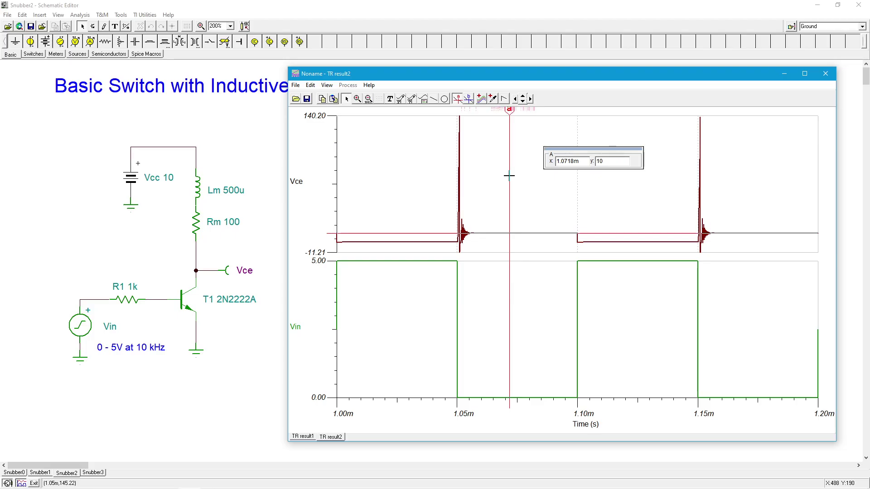
pyautogui.moveTo(509, 175); pyautogui.dragTo(526, 216)
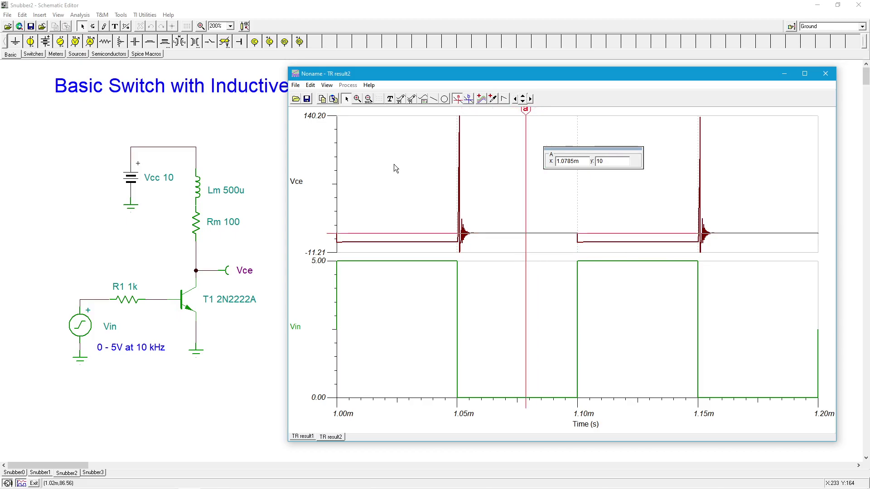
pyautogui.click(825, 74)
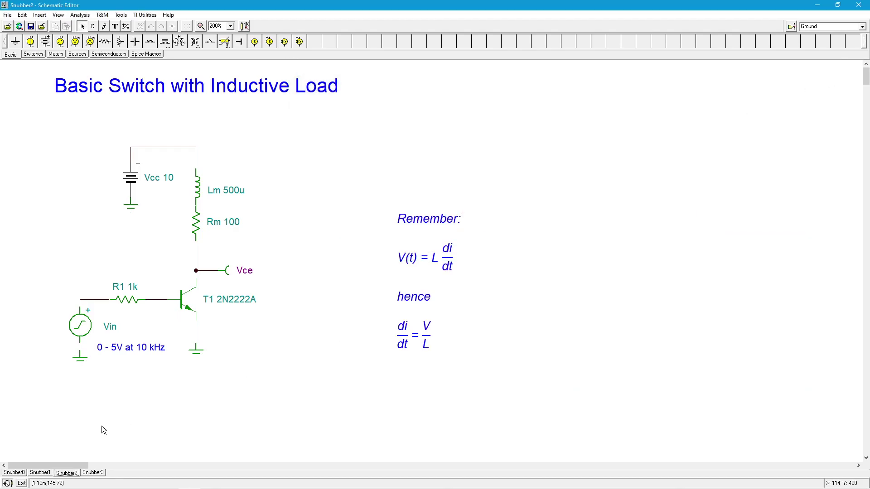
# Step: Switch to the Snubber3 sheet with snubbing diode D1 1N914 and the Isnub ammeter
pyautogui.click(94, 473)
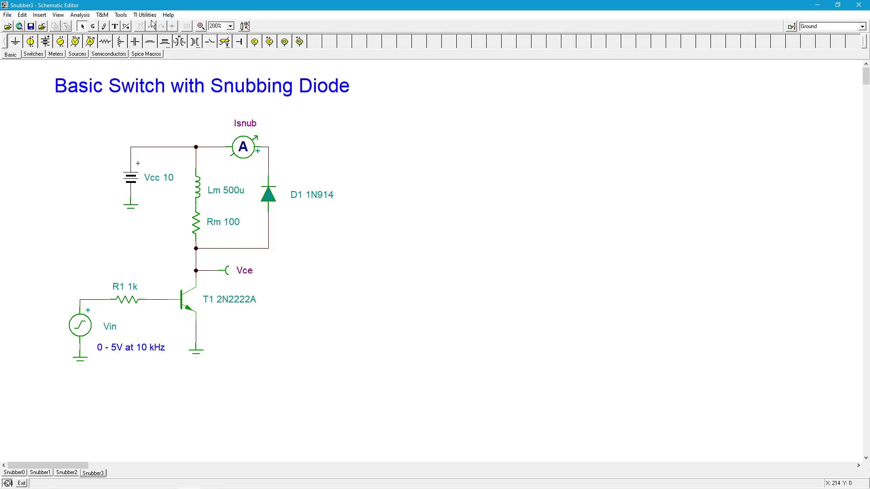
# Step: Run the transient analysis and display Isnub, Vce and Vin as separate curves
pyautogui.click(80, 14)
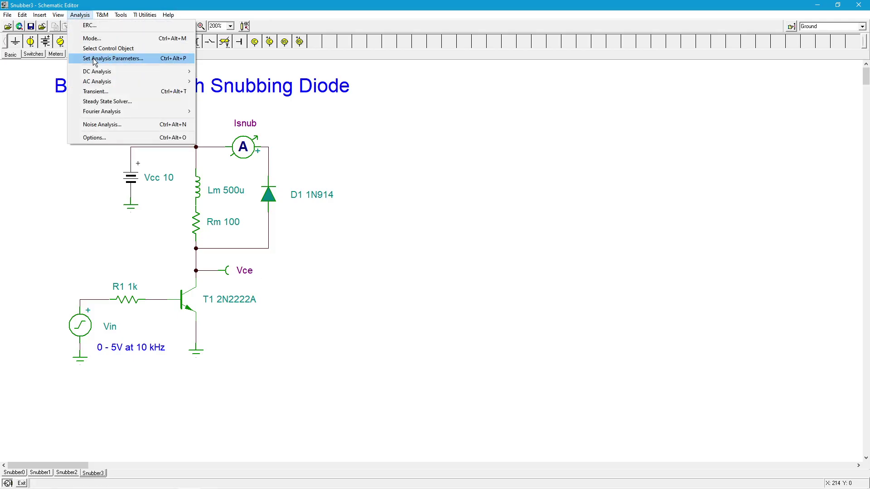
pyautogui.click(96, 91)
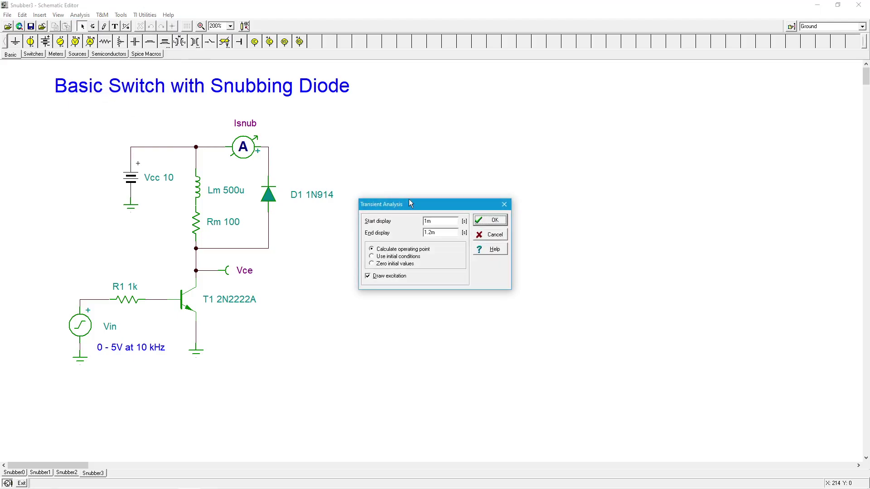
pyautogui.click(488, 222)
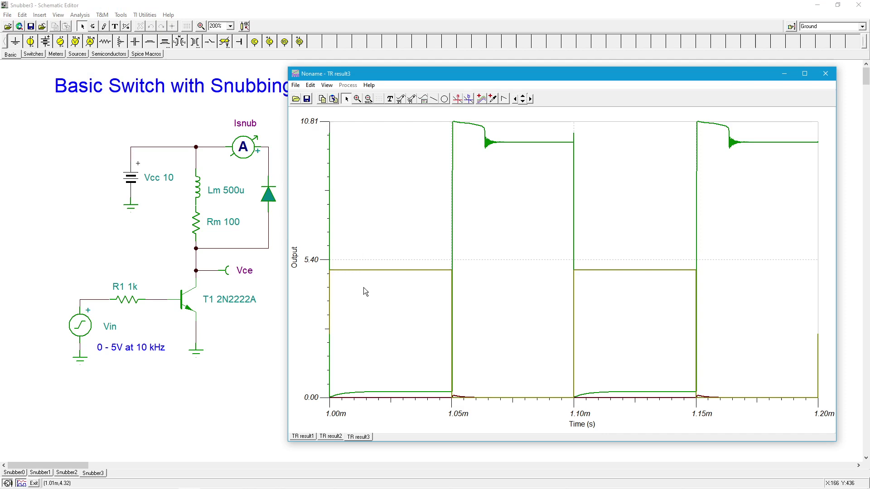
pyautogui.click(327, 85)
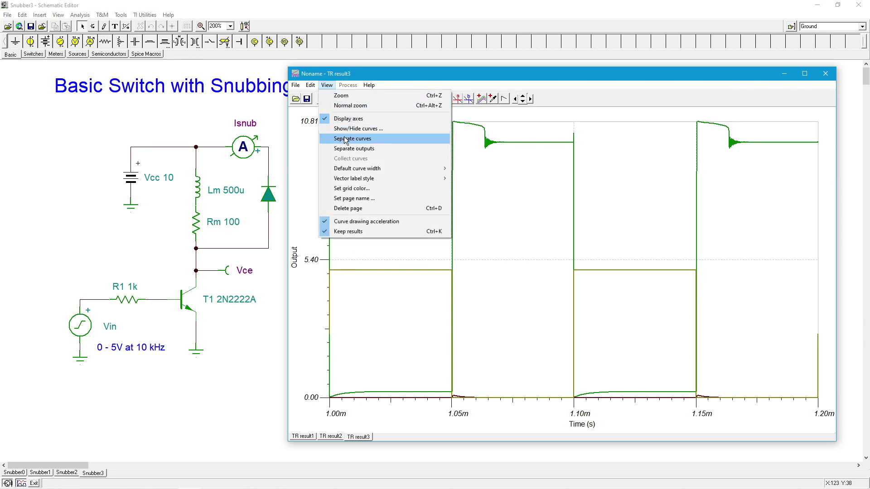
pyautogui.click(346, 138)
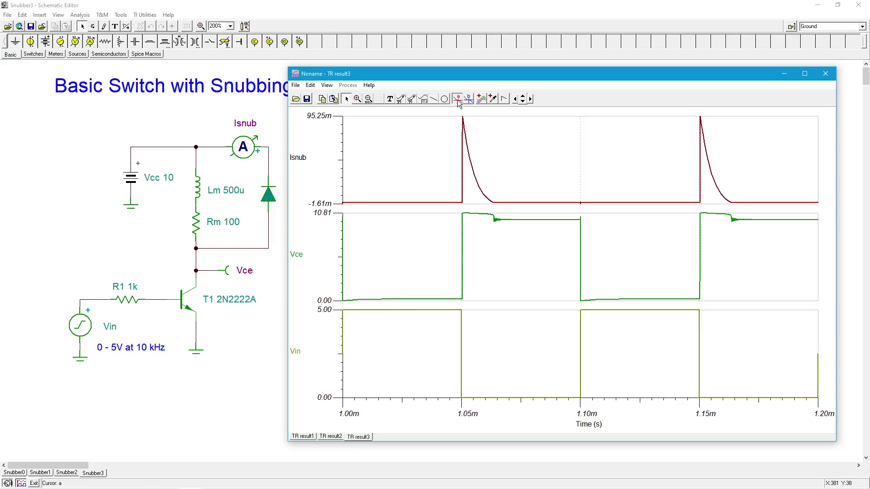
# Step: Slide a cursor on Vce from the ~10.79 V turn-off peak to 10.0003 V at 1.0734 ms
pyautogui.click(425, 299)
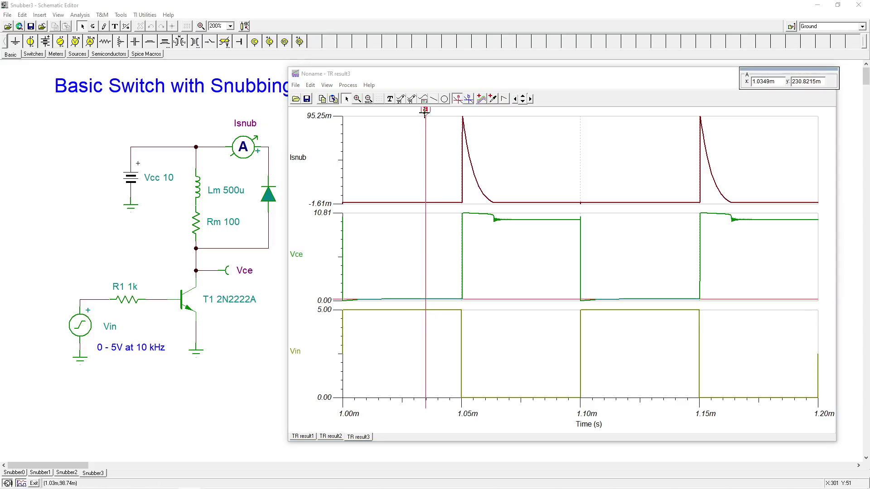
pyautogui.moveTo(423, 113); pyautogui.dragTo(429, 119)
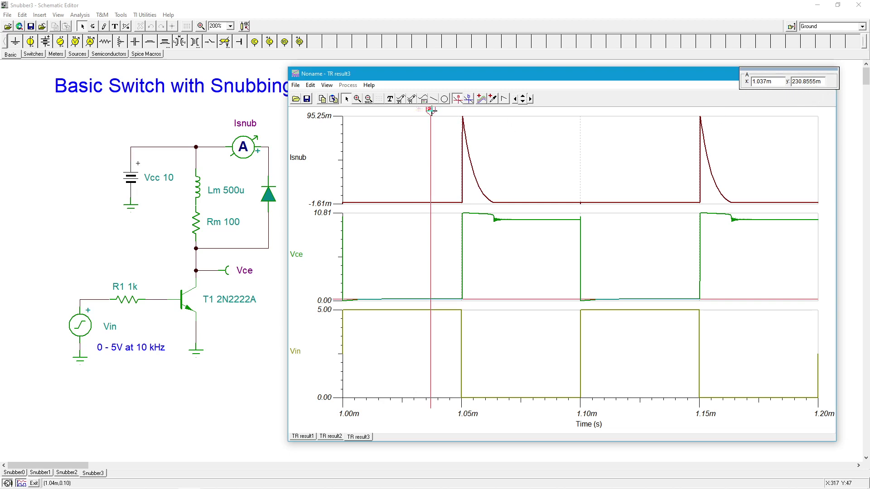
pyautogui.moveTo(431, 113); pyautogui.dragTo(467, 136)
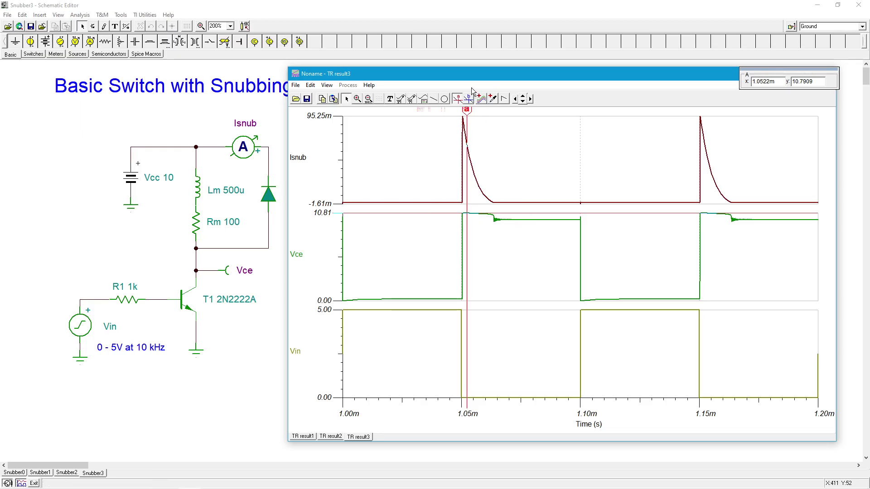
pyautogui.moveTo(465, 110)
pyautogui.mouseDown()
pyautogui.moveTo(458, 110)
pyautogui.moveTo(492, 111)
pyautogui.moveTo(495, 129)
pyautogui.moveTo(529, 132)
pyautogui.moveTo(511, 136)
pyautogui.moveTo(553, 137)
pyautogui.moveTo(517, 139)
pyautogui.mouseUp()
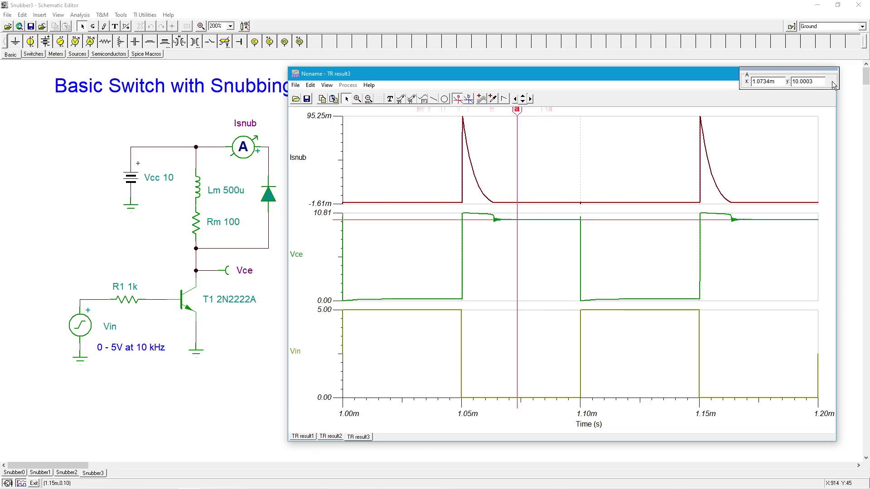
# Step: Move the cursor readout aside and close the TR result window, returning to the schematic
pyautogui.moveTo(816, 68); pyautogui.dragTo(795, 120)
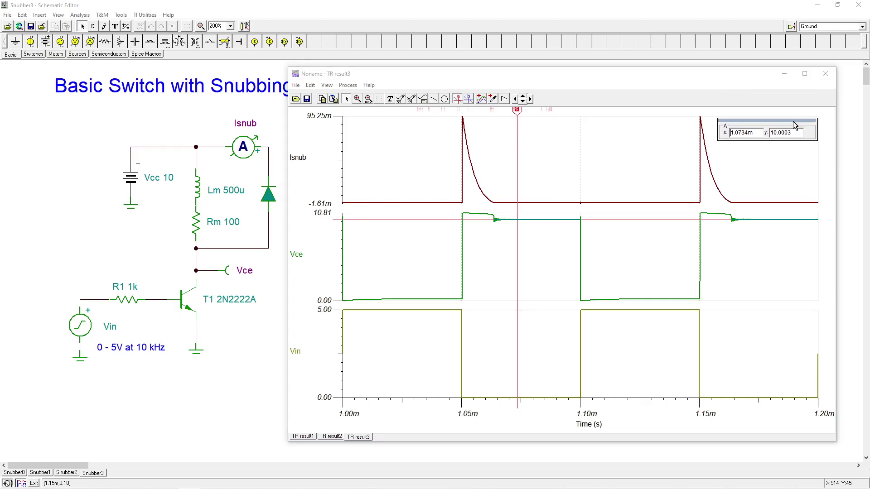
pyautogui.click(825, 77)
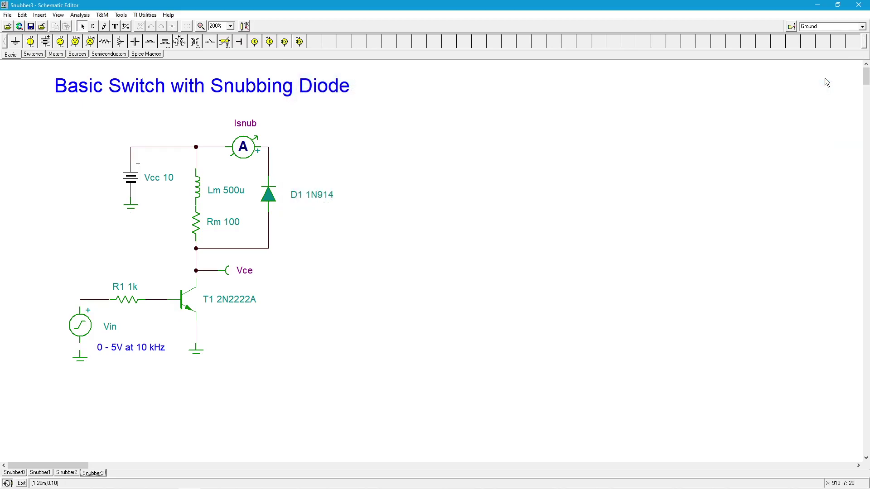